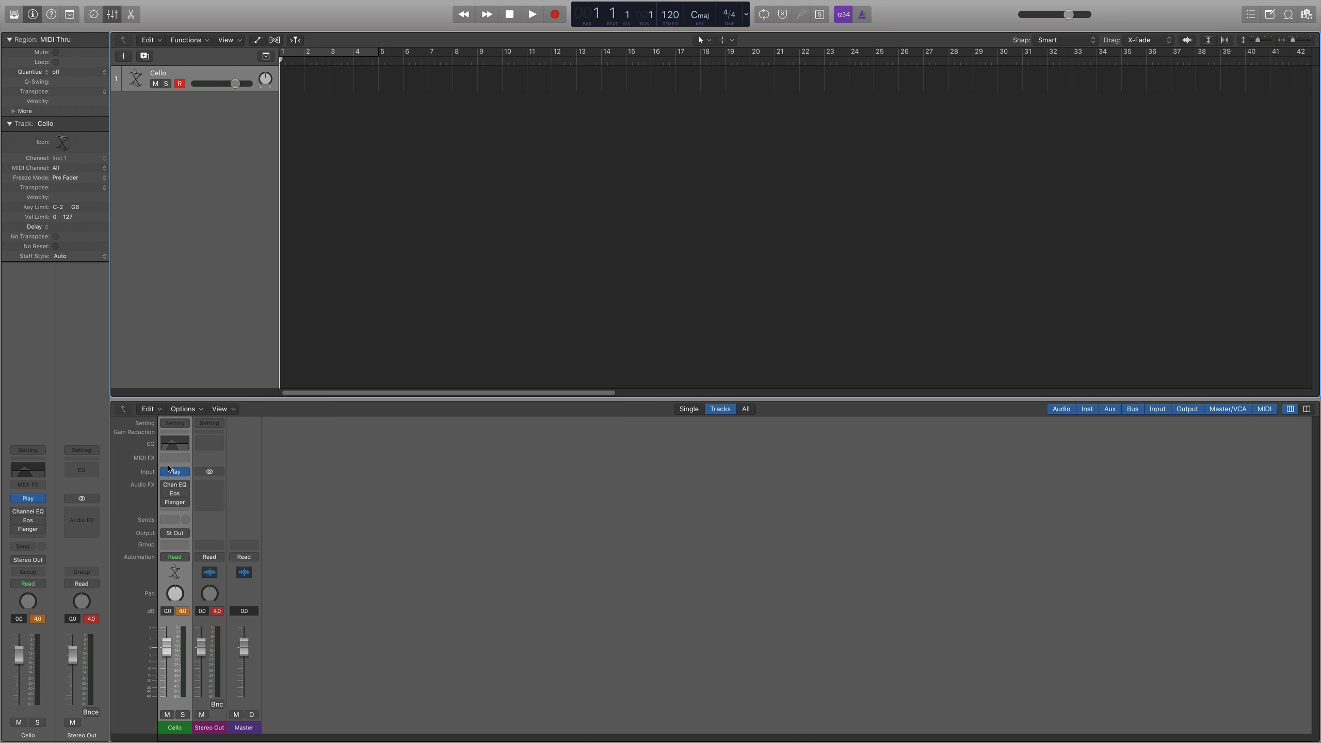
# Open the Cello track's Play instrument to view the loaded solo cello patch, and close it.
pyautogui.click(175, 472)
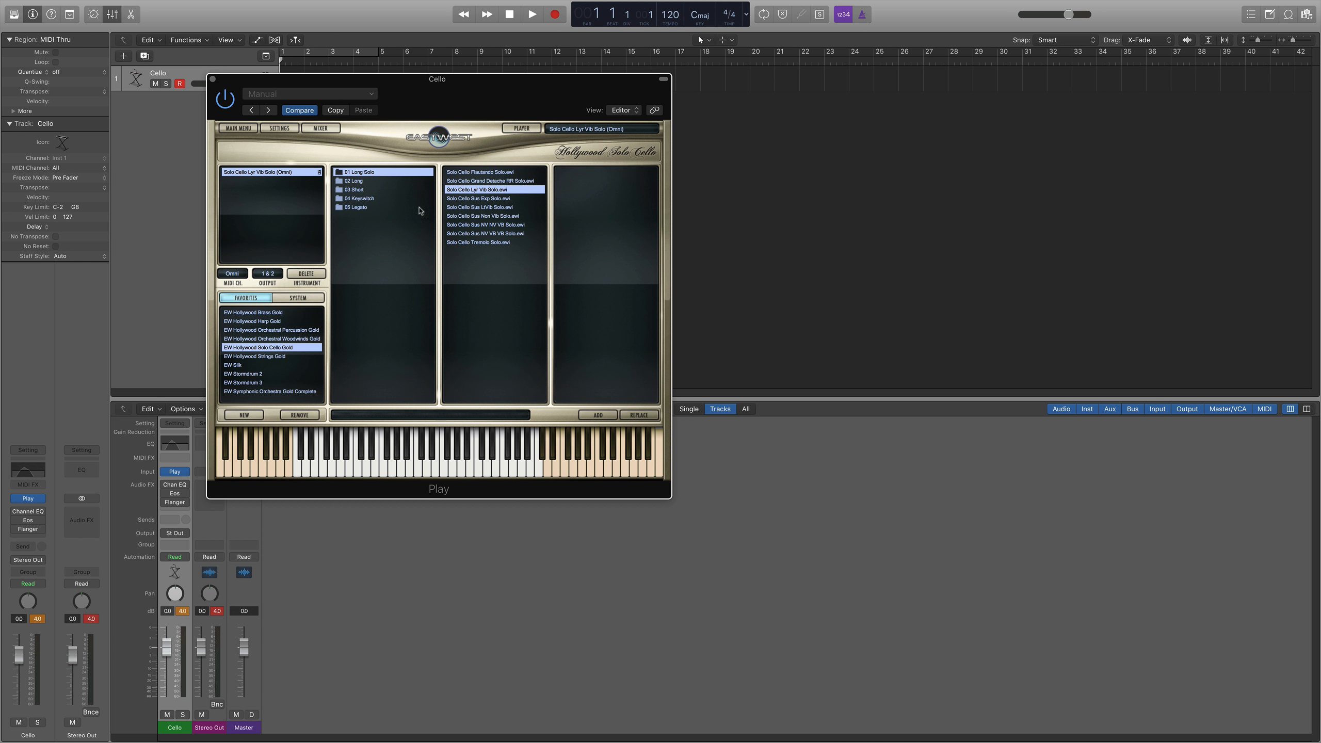
pyautogui.moveTo(446, 78); pyautogui.dragTo(537, 78)
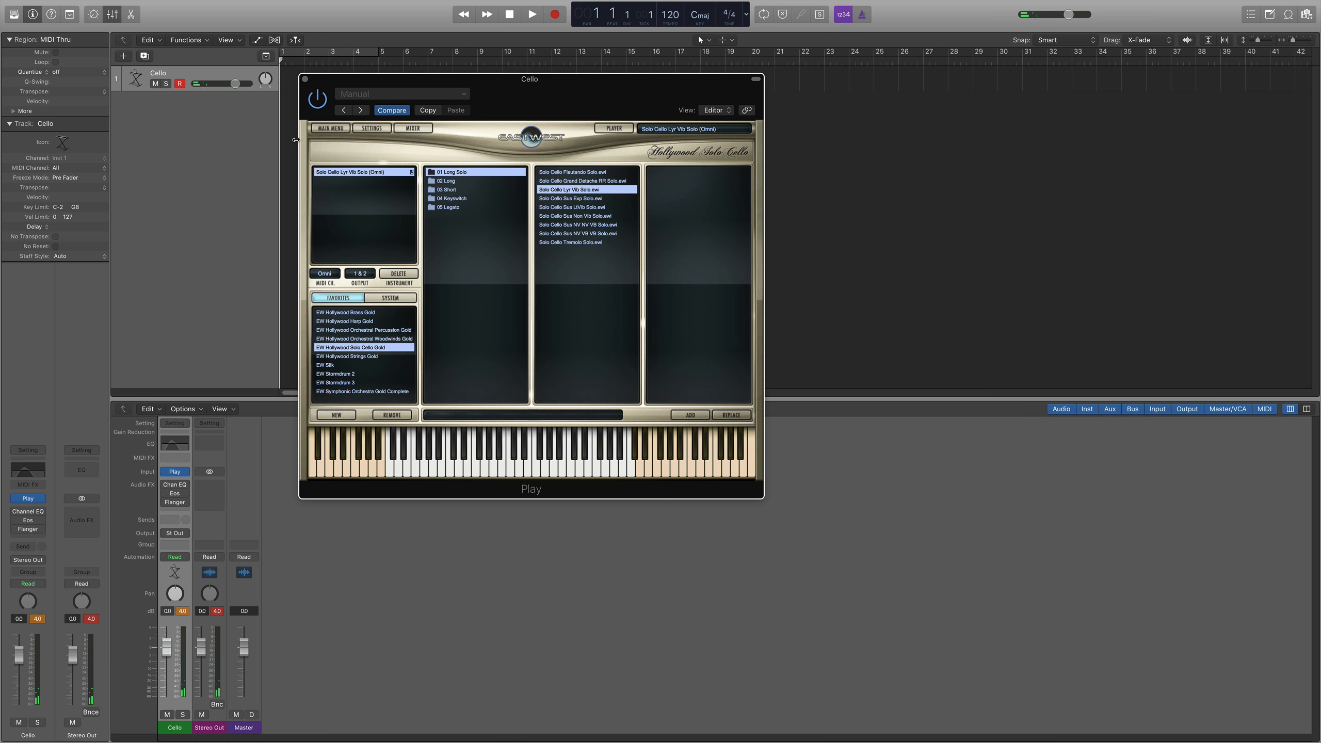
pyautogui.click(305, 79)
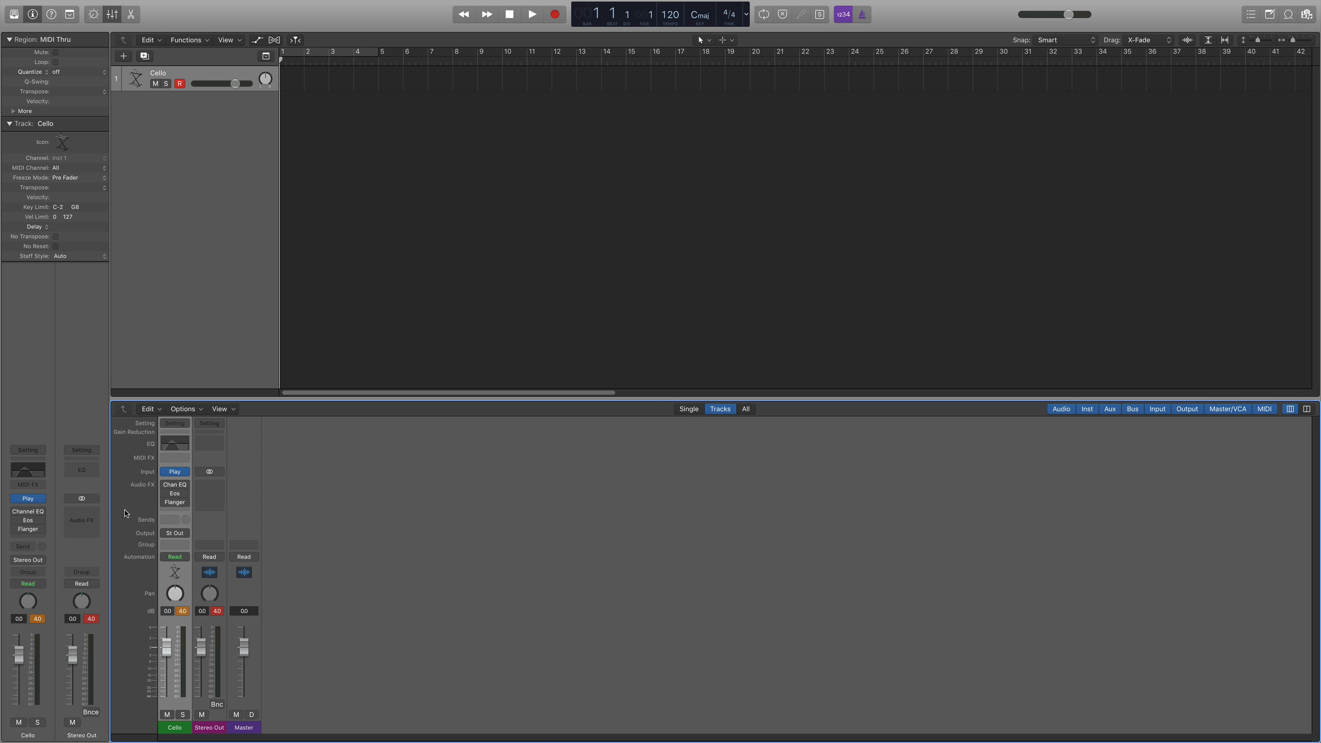
# Enable the Channel EQ on the Cello track and open its settings.
pyautogui.click(164, 485)
pyautogui.click(176, 484)
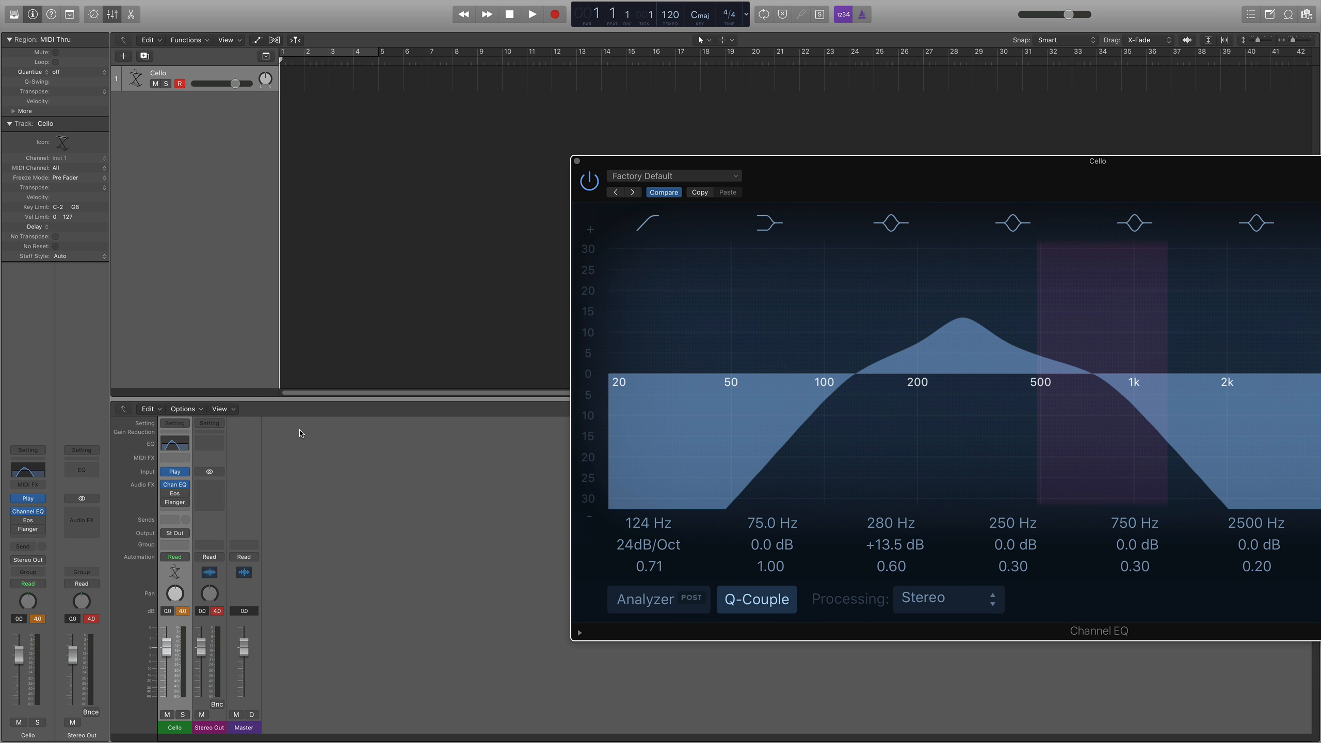
pyautogui.moveTo(1161, 165); pyautogui.dragTo(757, 131)
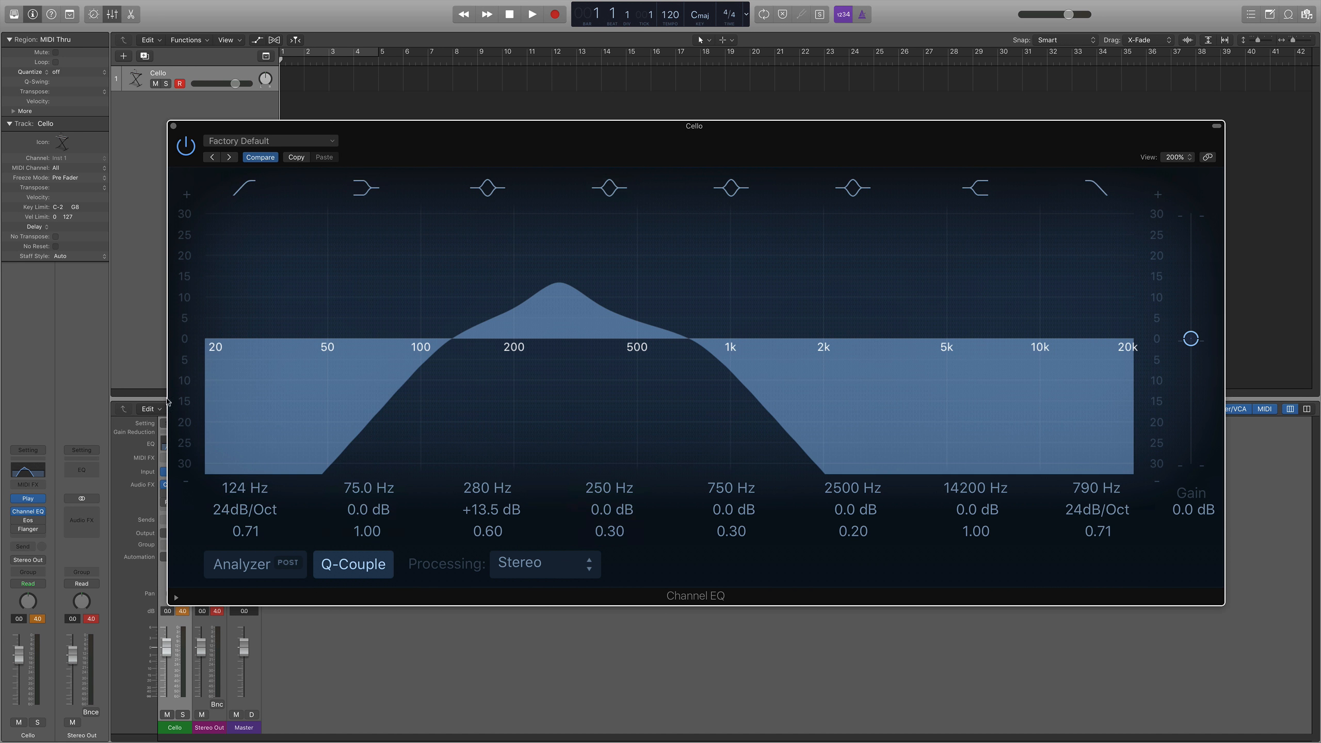
# Shape the Channel EQ with a 370 Hz peak at +17.5 dB, a 116 Hz low cut and a 1140 Hz high cut.
pyautogui.moveTo(559, 323); pyautogui.dragTo(566, 262)
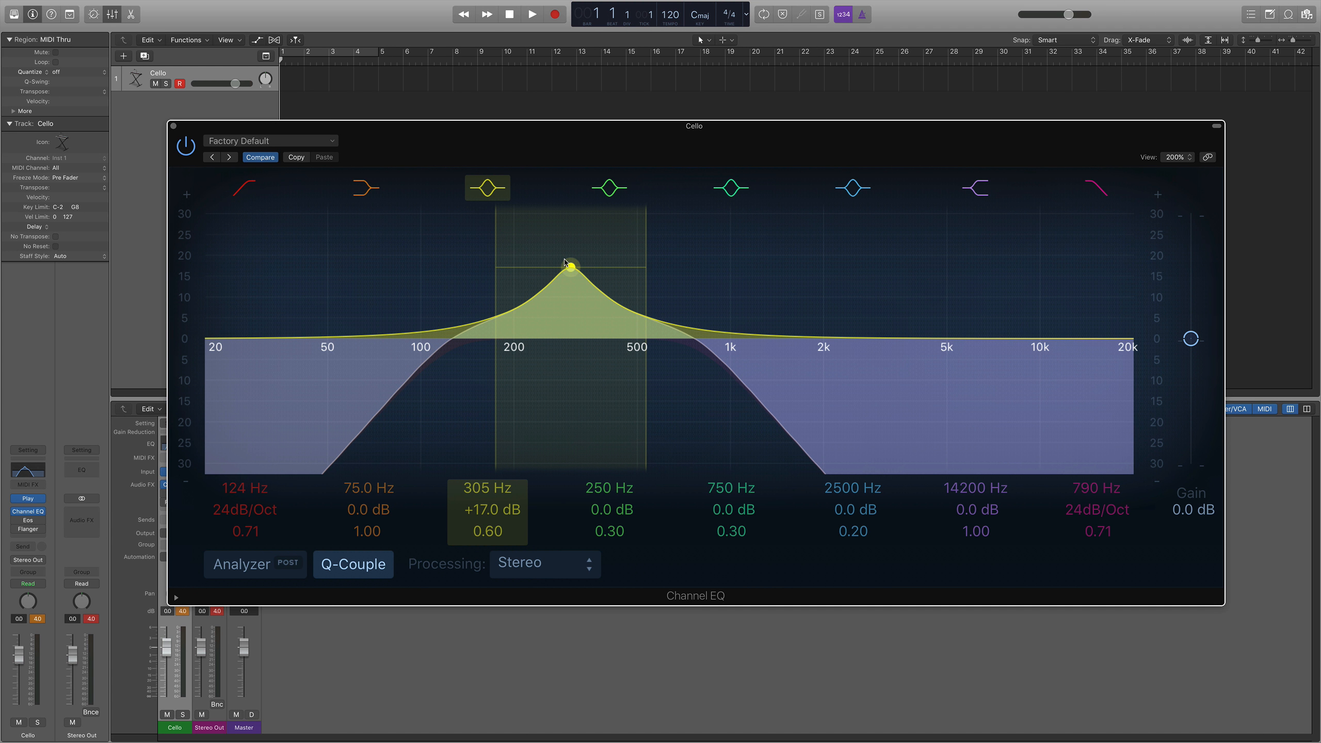
pyautogui.moveTo(566, 262); pyautogui.dragTo(571, 267)
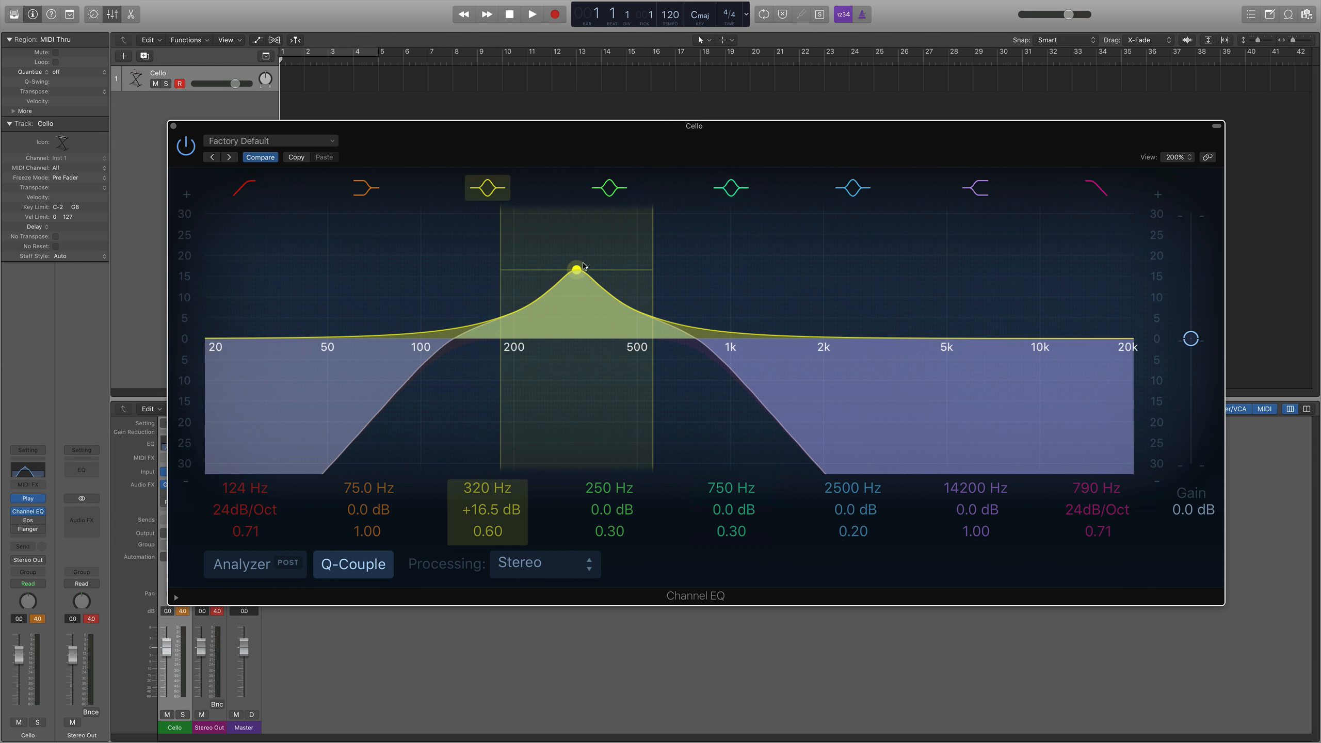
pyautogui.moveTo(577, 271); pyautogui.dragTo(581, 268)
pyautogui.moveTo(699, 349); pyautogui.dragTo(748, 350)
pyautogui.moveTo(449, 351)
pyautogui.mouseDown()
pyautogui.moveTo(412, 350)
pyautogui.moveTo(441, 350)
pyautogui.mouseUp()
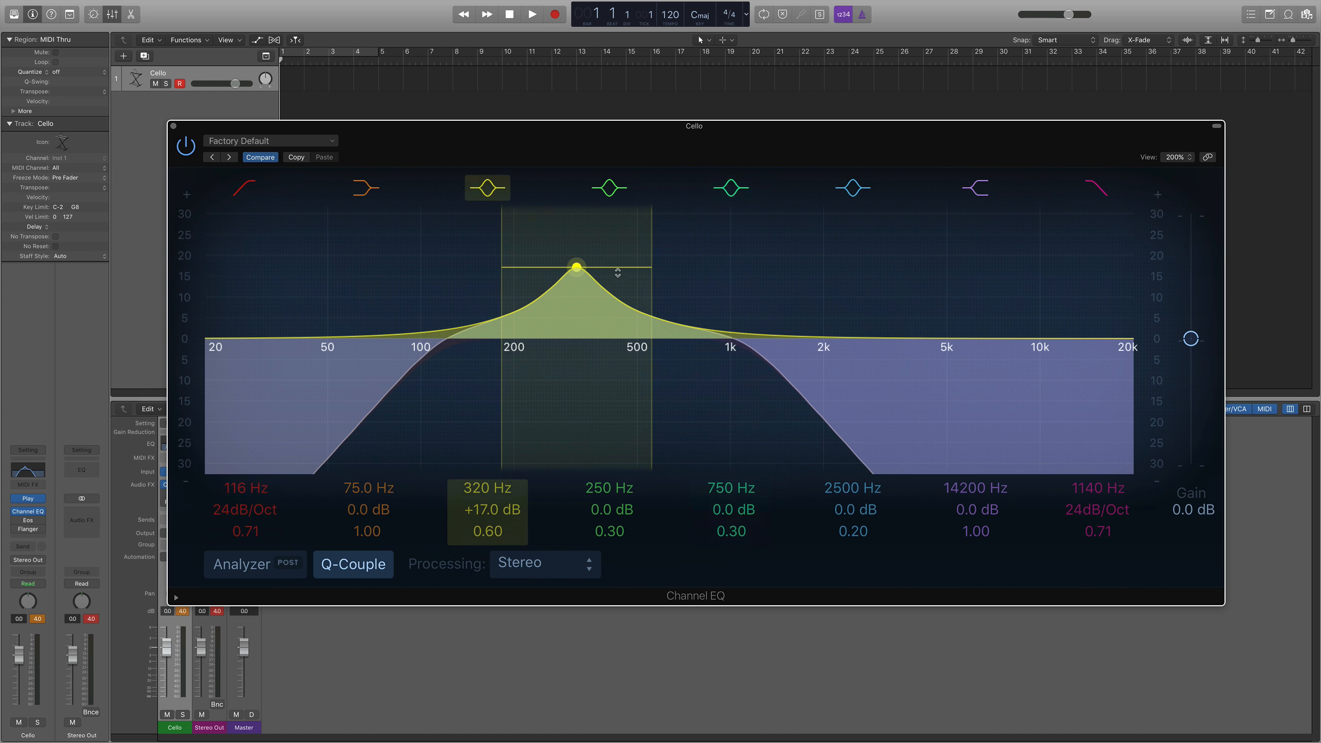
pyautogui.moveTo(576, 267)
pyautogui.mouseDown()
pyautogui.moveTo(604, 264)
pyautogui.moveTo(593, 270)
pyautogui.mouseUp()
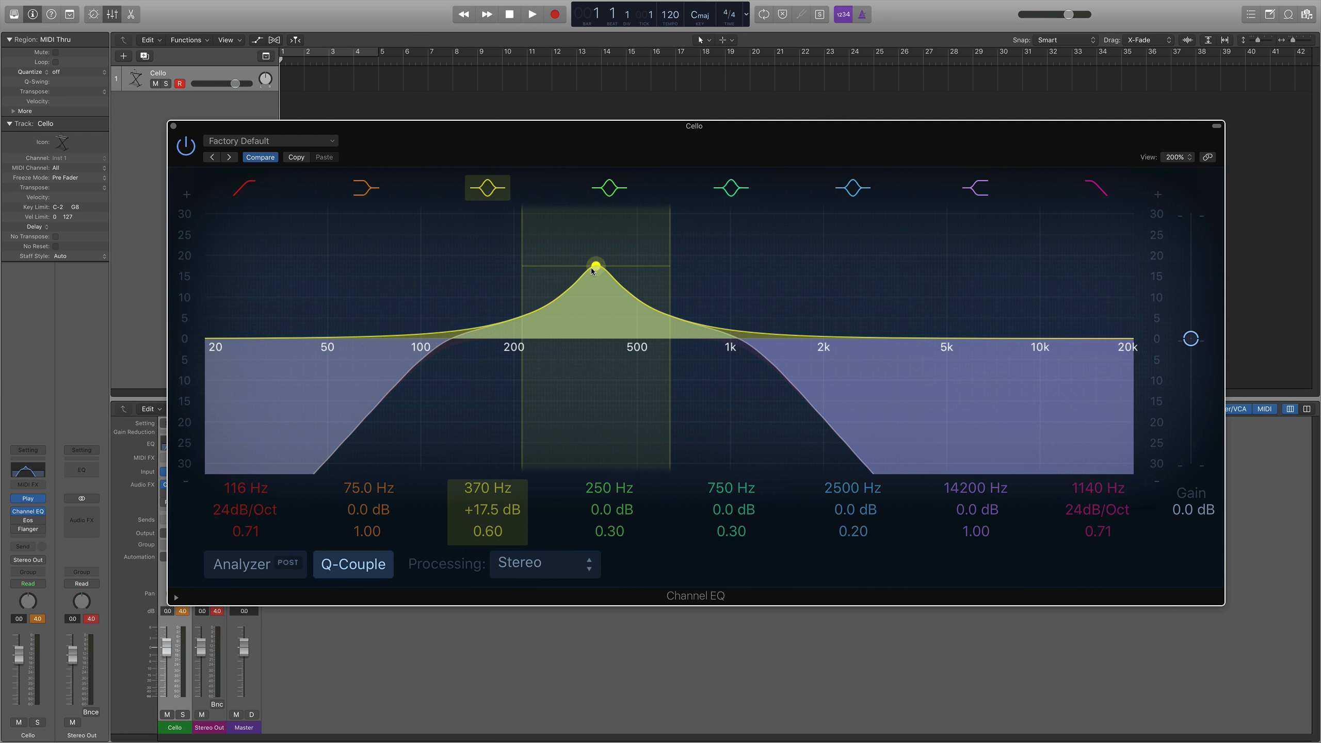
pyautogui.click(174, 126)
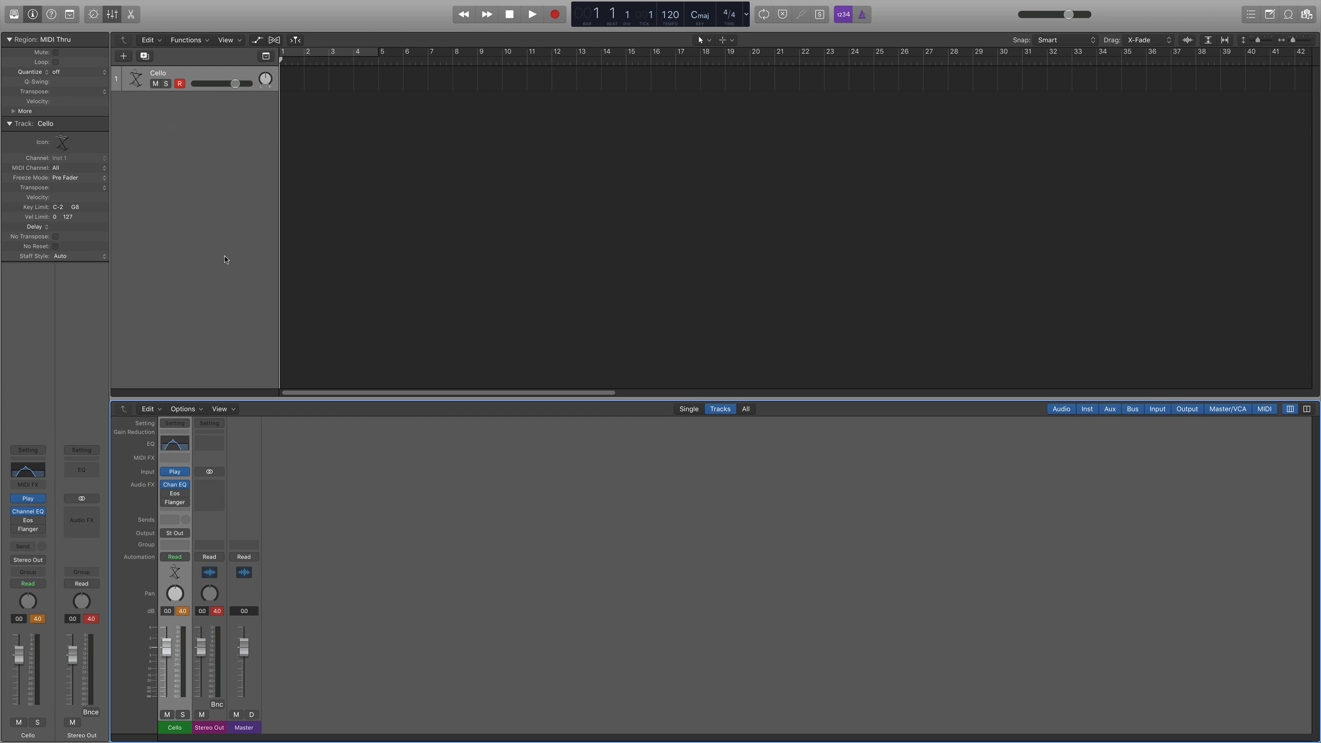
# Enable the Eos reverb on the Cello track, view its settings and close it.
pyautogui.click(165, 493)
pyautogui.click(178, 496)
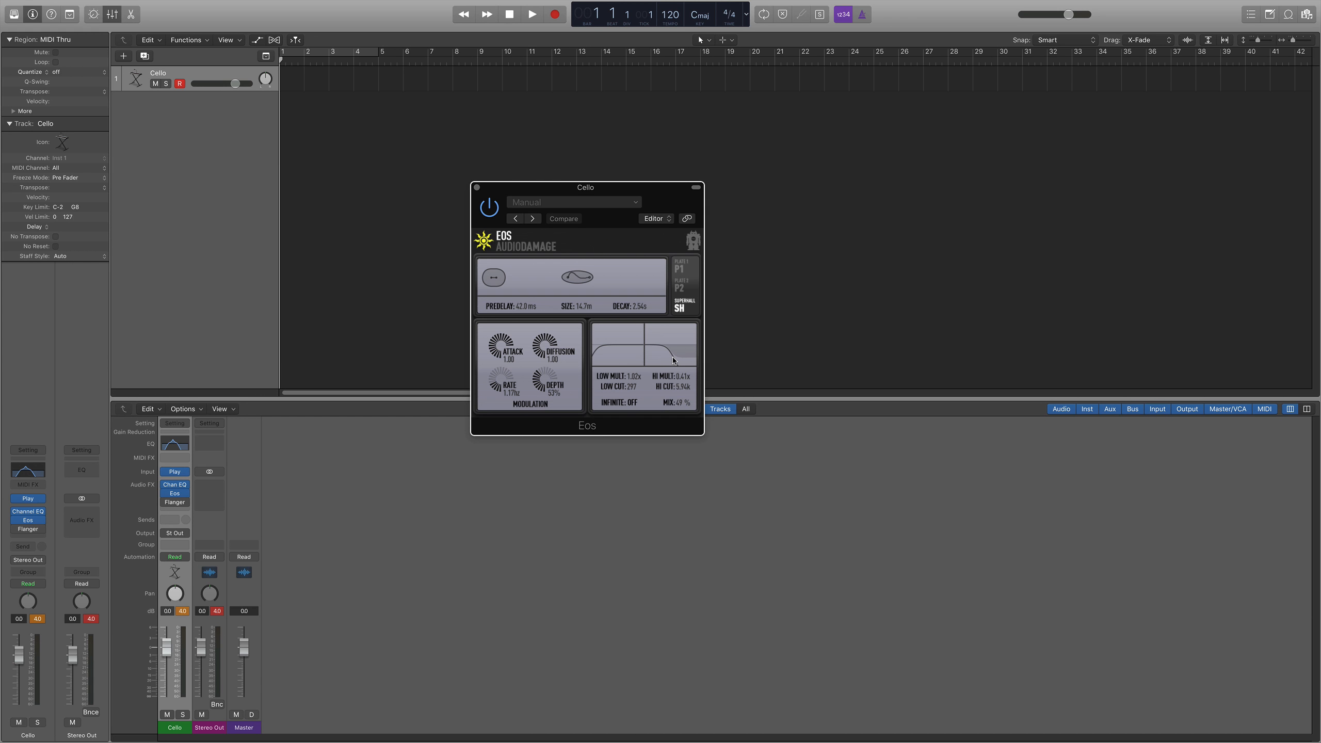
pyautogui.moveTo(627, 194)
pyautogui.mouseDown()
pyautogui.moveTo(604, 140)
pyautogui.moveTo(607, 179)
pyautogui.mouseUp()
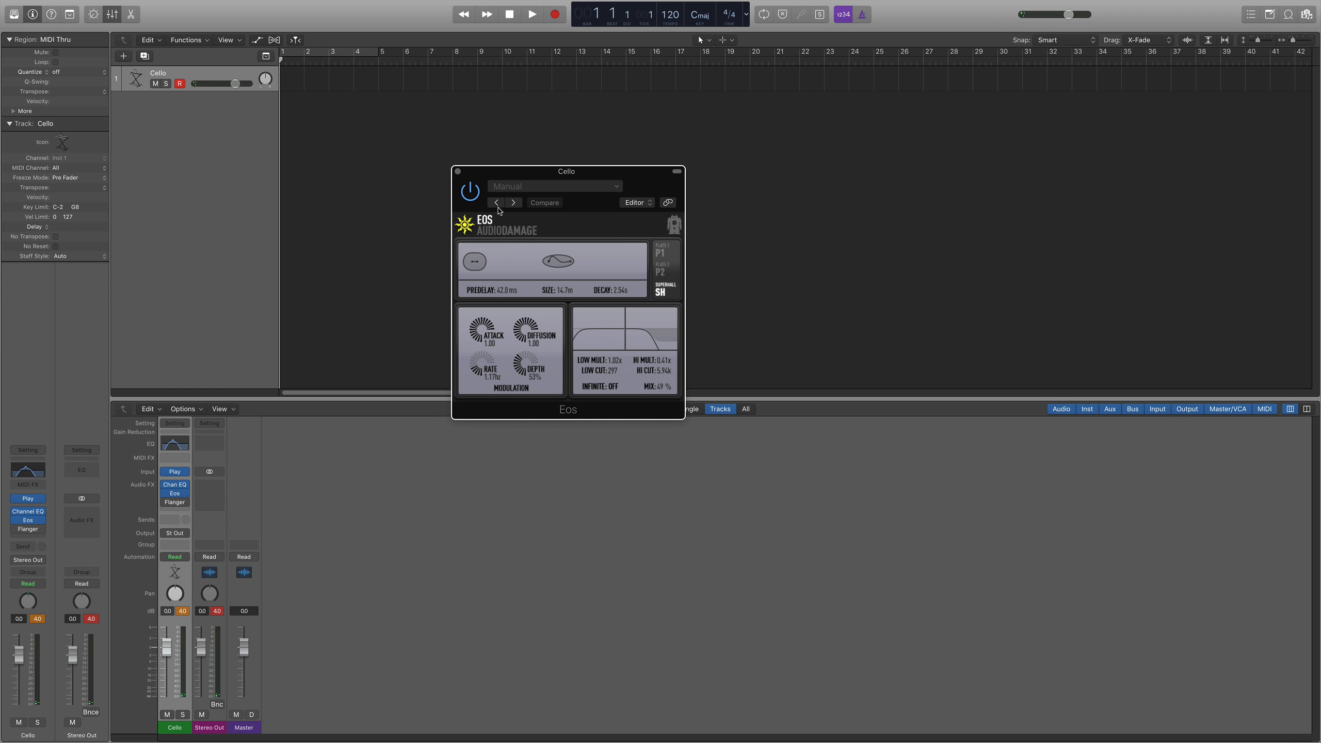
pyautogui.click(457, 171)
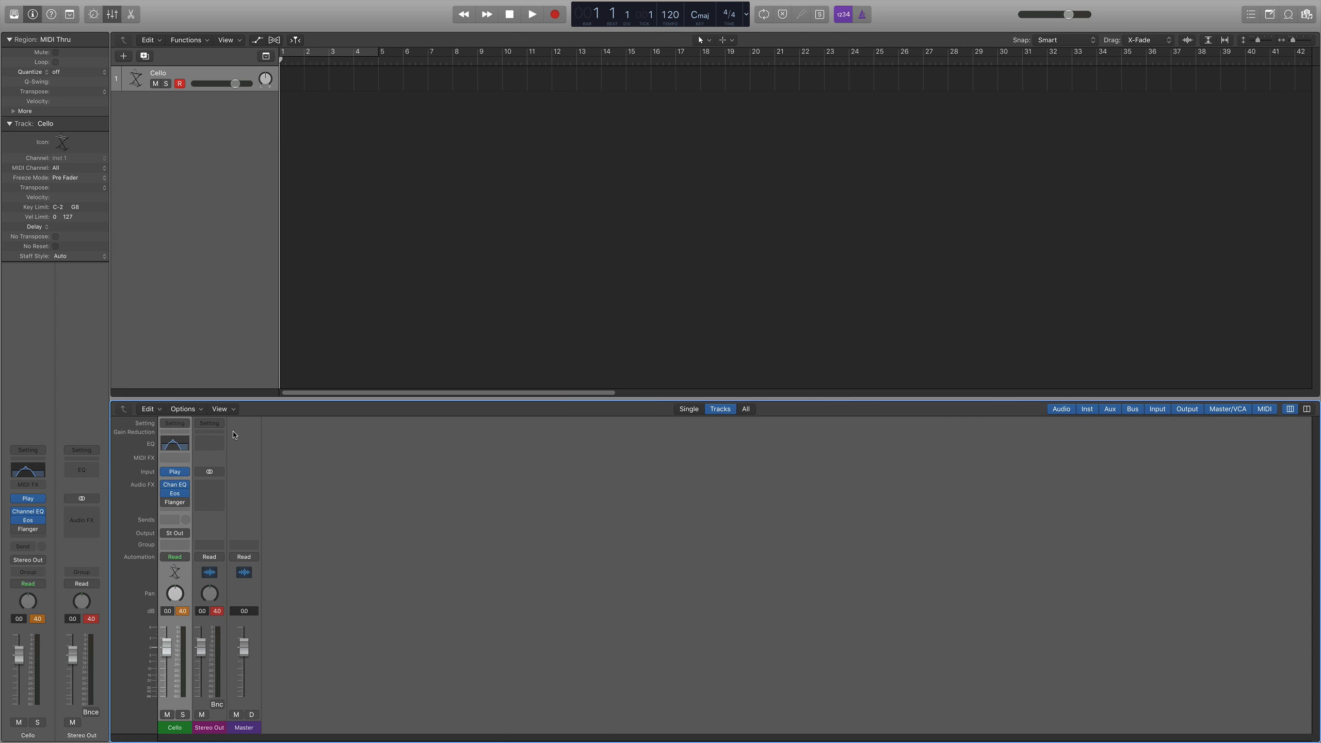
# Open the Flanger on the Cello track, switch it on and keep its mix at 100%.
pyautogui.click(176, 503)
pyautogui.moveTo(167, 48); pyautogui.dragTo(613, 211)
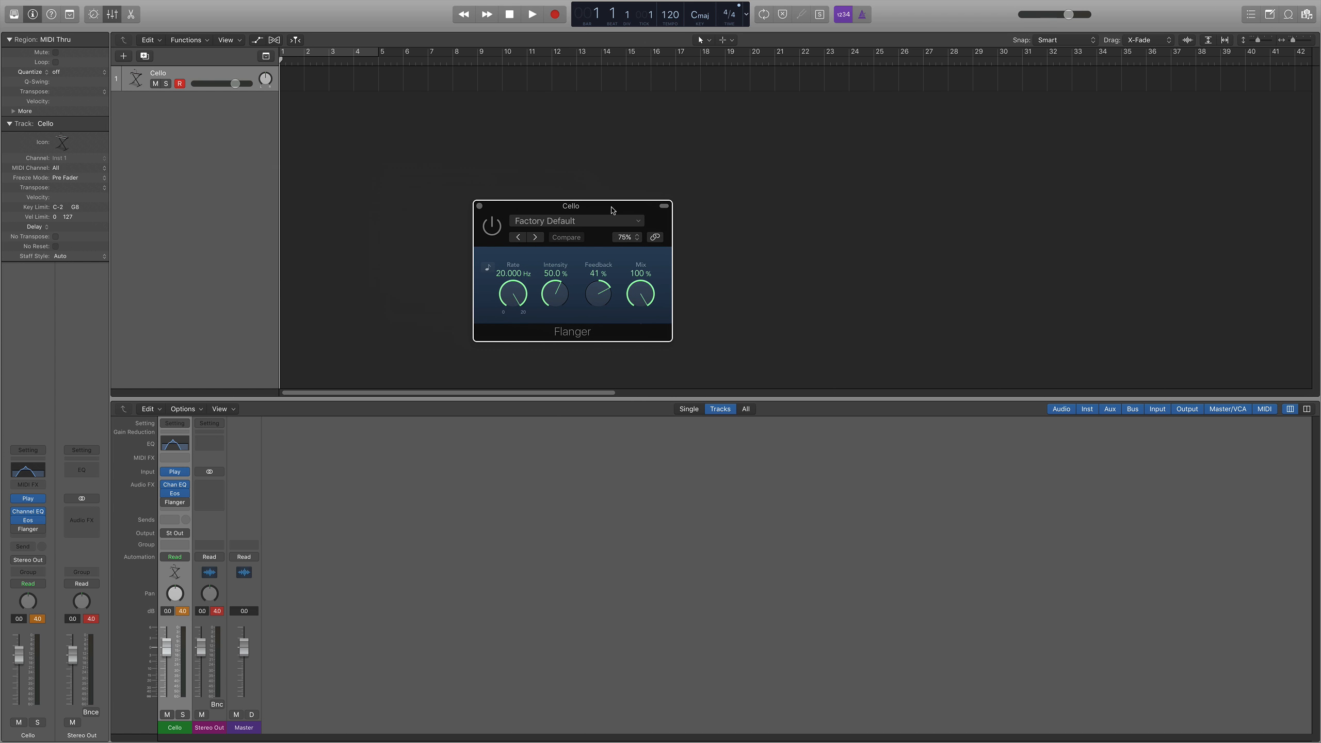
pyautogui.click(491, 233)
pyautogui.moveTo(644, 292); pyautogui.dragTo(650, 226)
# Lower the Flanger's rate to 0 Hz, and raise it through about 1.4 Hz to 20 Hz.
pyautogui.moveTo(517, 298); pyautogui.dragTo(516, 443)
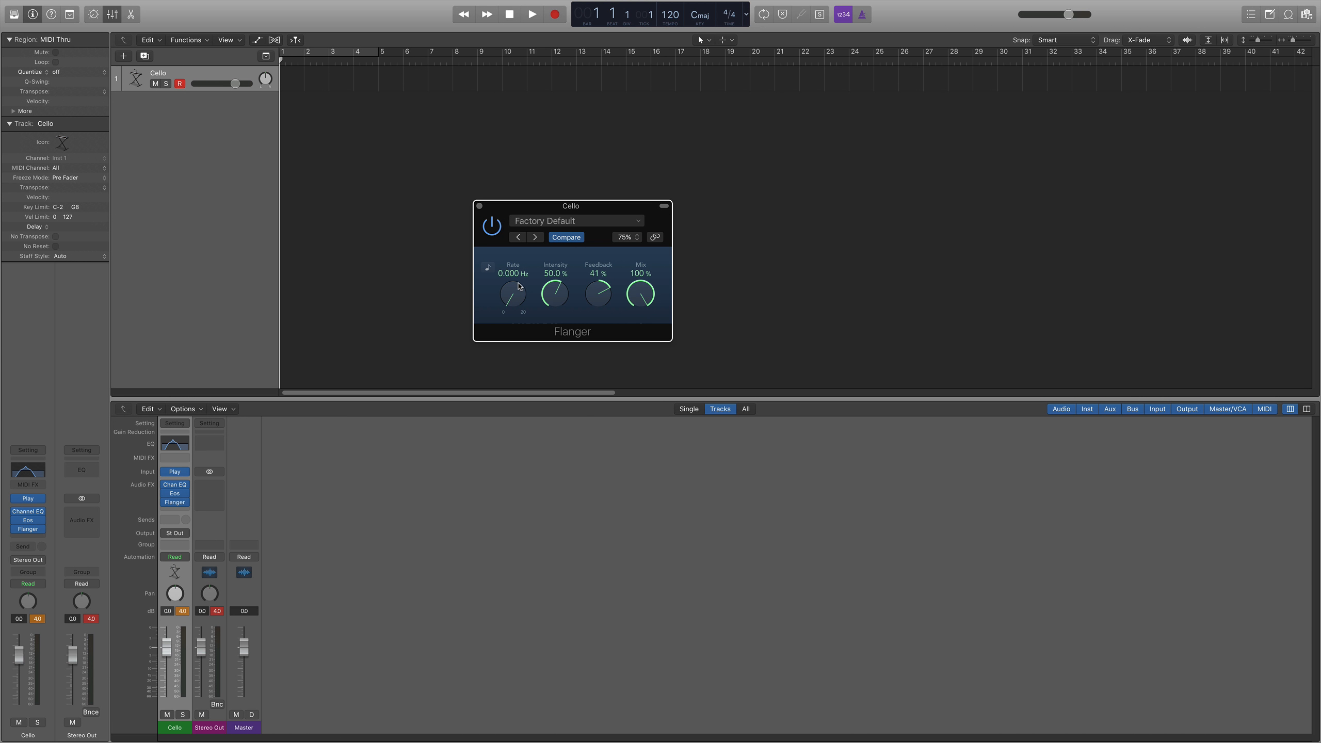
pyautogui.moveTo(515, 294); pyautogui.dragTo(515, 242)
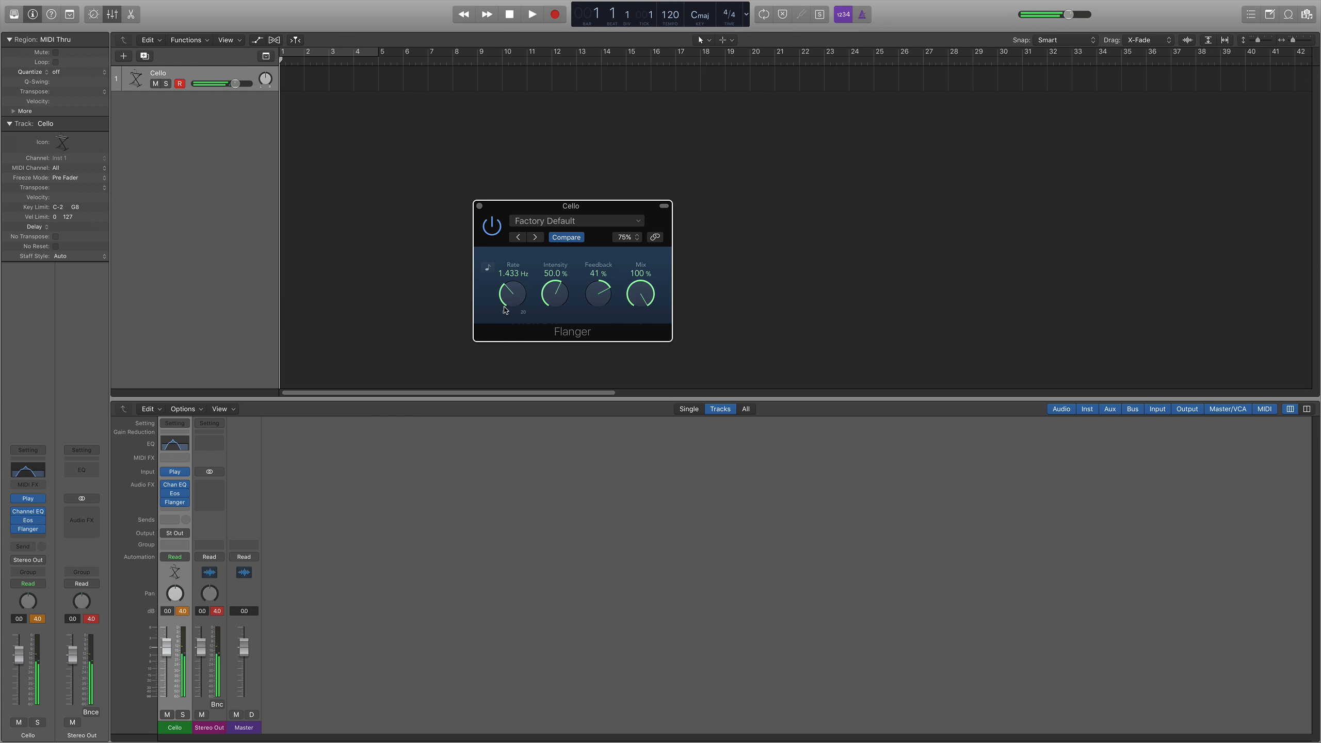
pyautogui.moveTo(510, 293); pyautogui.dragTo(513, 252)
pyautogui.moveTo(510, 307); pyautogui.dragTo(510, 242)
# Try the Flanger's intensity at low and medium levels, including 2.5% and 50%, and set it to 100%.
pyautogui.moveTo(565, 296); pyautogui.dragTo(559, 383)
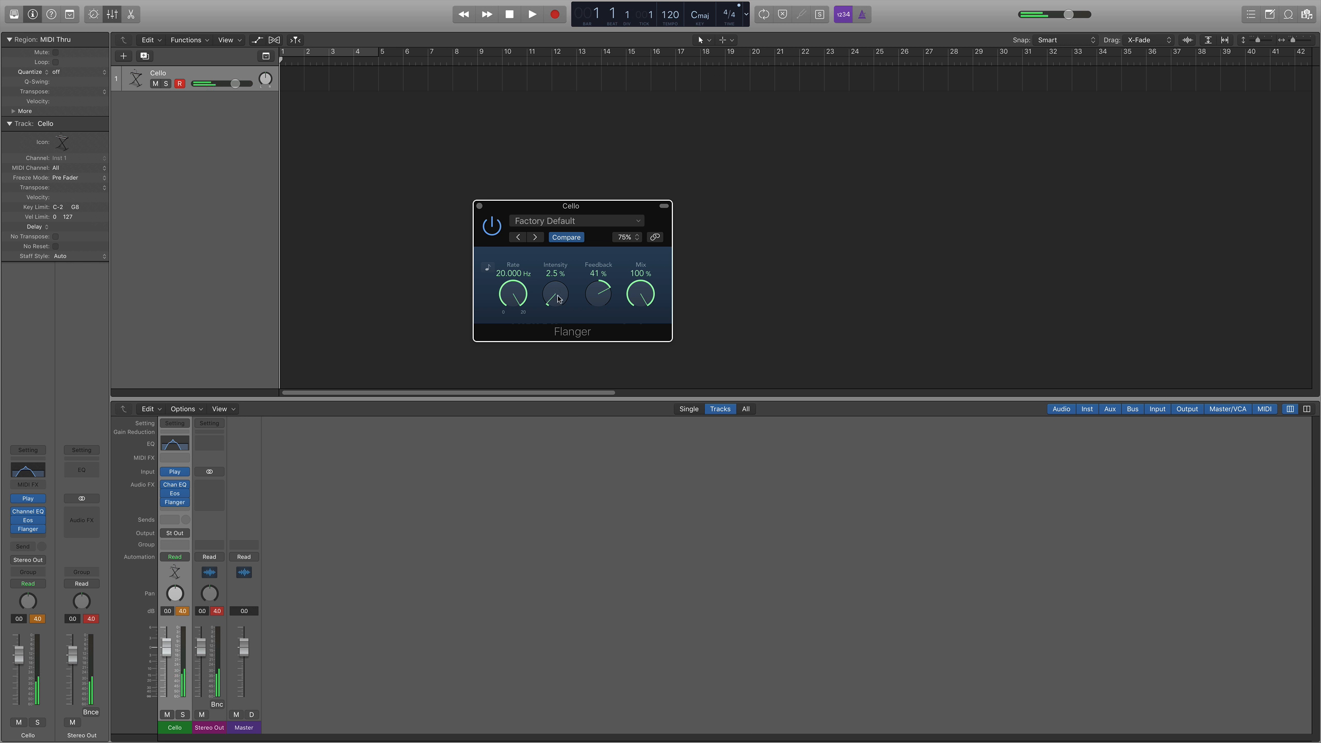
pyautogui.moveTo(558, 295); pyautogui.dragTo(560, 232)
pyautogui.moveTo(557, 285); pyautogui.dragTo(552, 353)
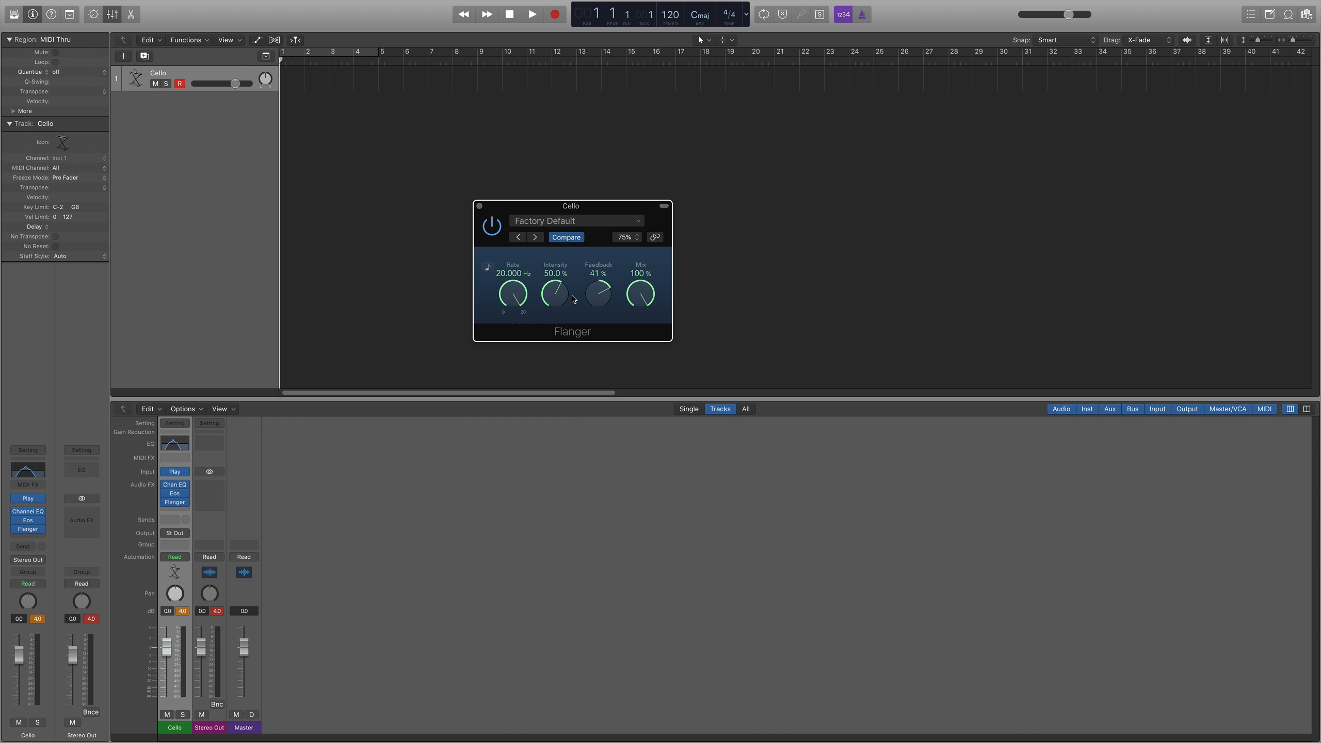
pyautogui.moveTo(557, 294); pyautogui.dragTo(570, 187)
# Raise the Flanger's feedback to 99% and reduce it to 87%.
pyautogui.moveTo(597, 299); pyautogui.dragTo(598, 243)
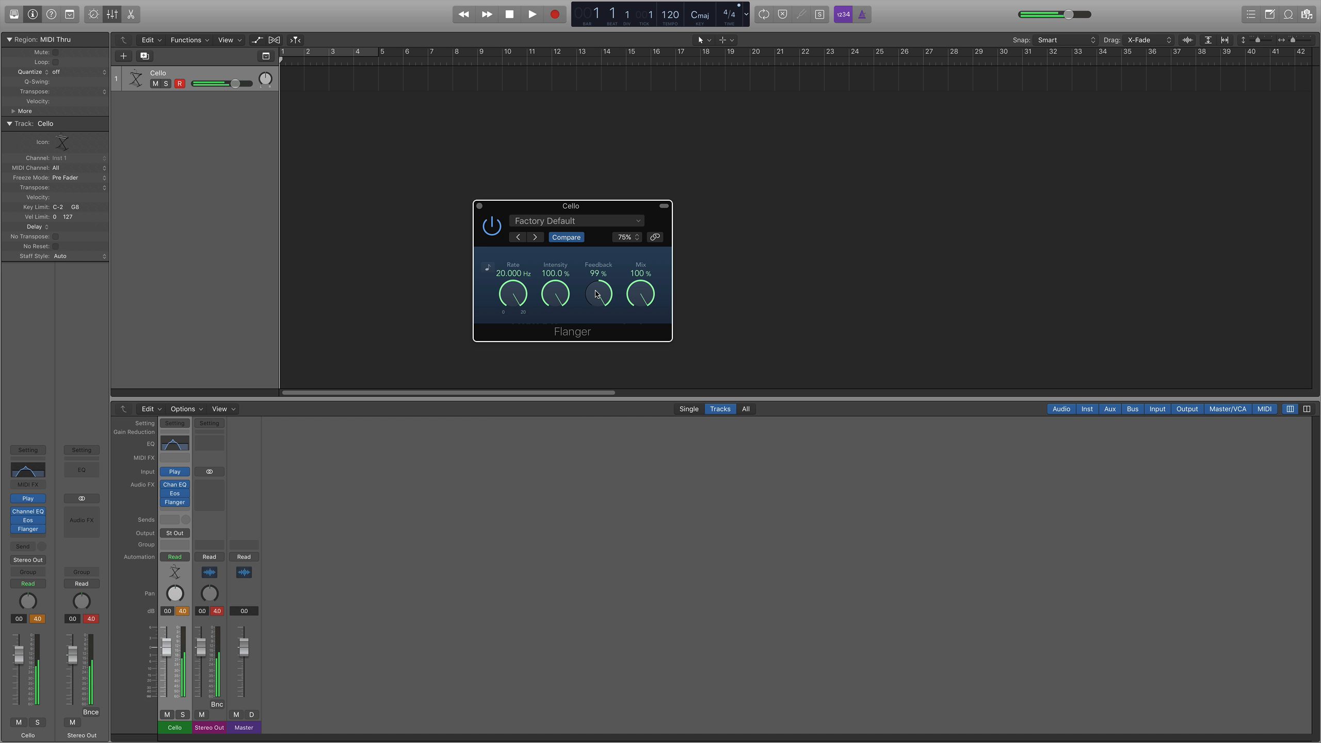
pyautogui.moveTo(597, 295)
pyautogui.mouseDown()
pyautogui.moveTo(597, 455)
pyautogui.moveTo(596, 292)
pyautogui.moveTo(603, 306)
pyautogui.mouseUp()
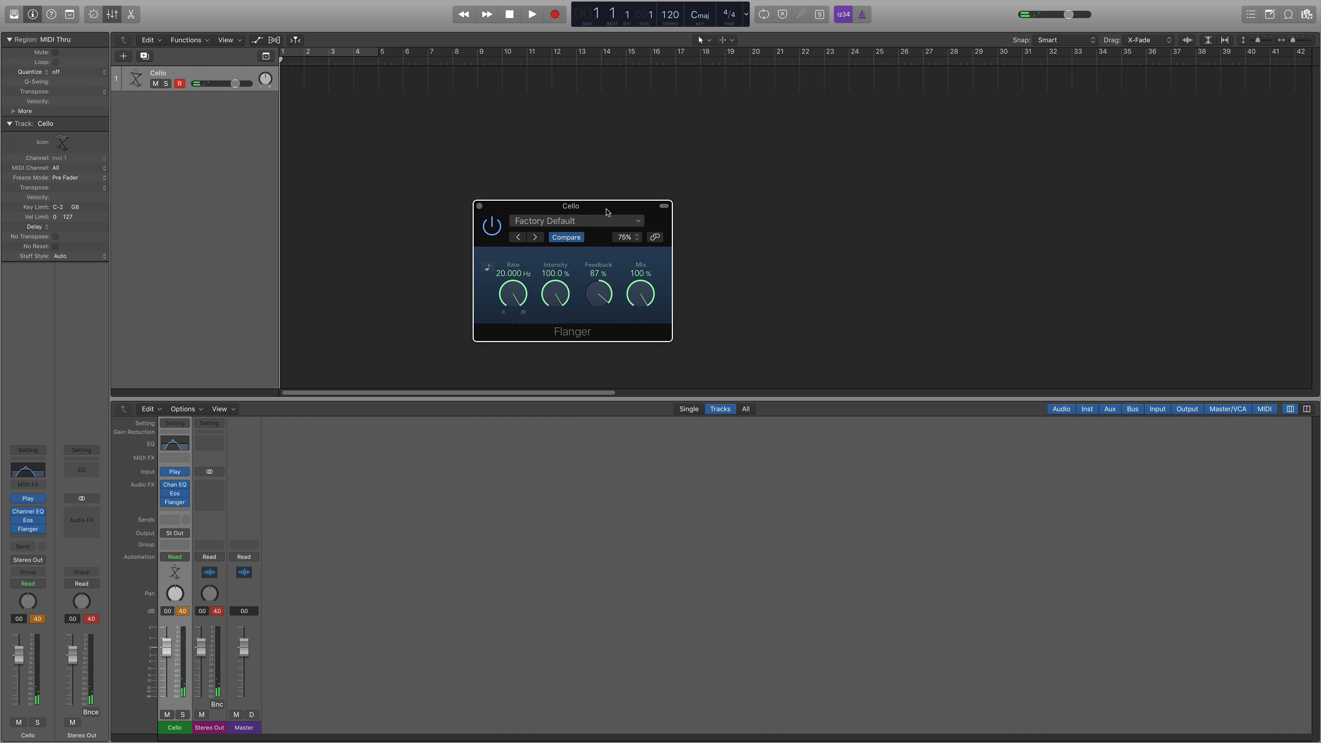
pyautogui.moveTo(604, 209); pyautogui.dragTo(649, 203)
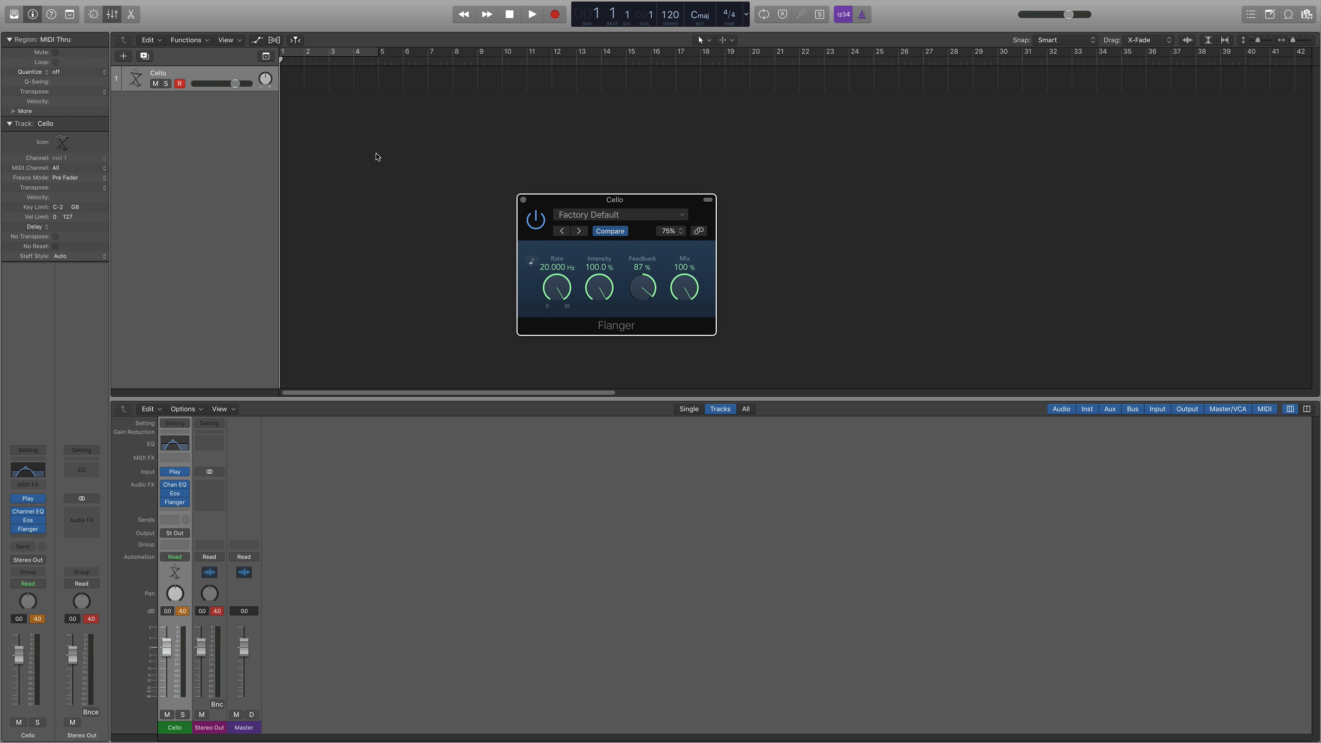